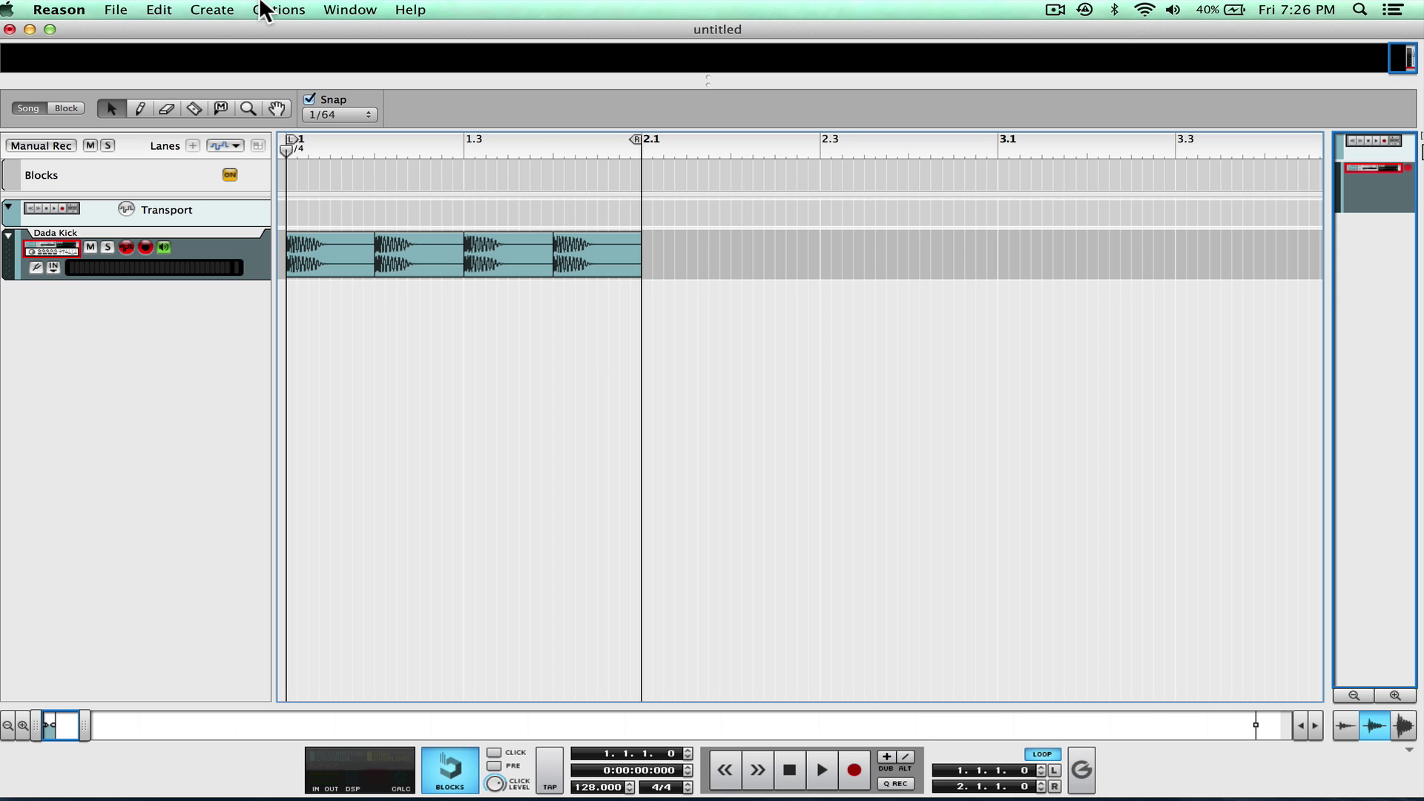
# Open Reason's Create menu to see the new track and device options
pyautogui.click(216, 7)
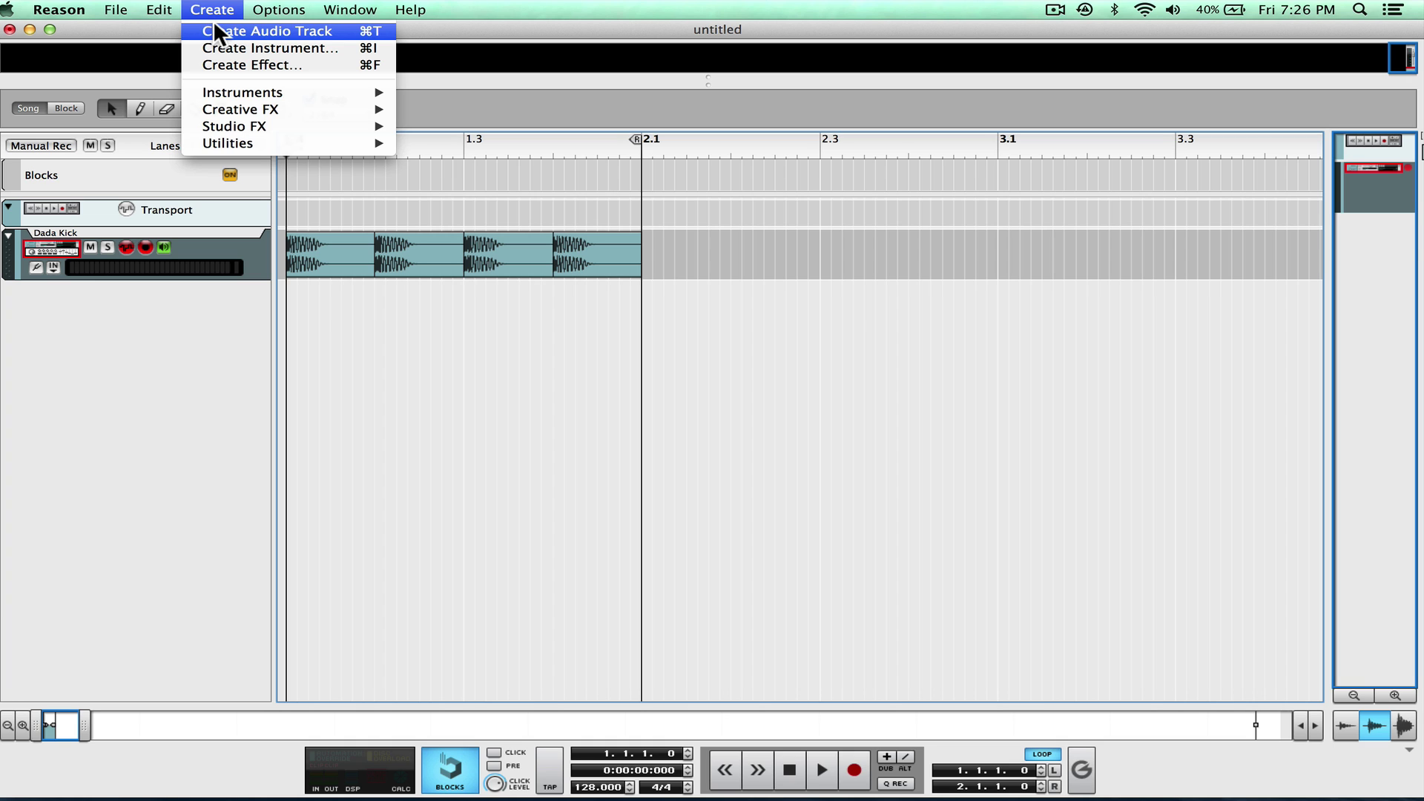
# Create Audio Track 1 and import a kick sample from the Kicks folder onto it
pyautogui.click(215, 28)
pyautogui.click(118, 10)
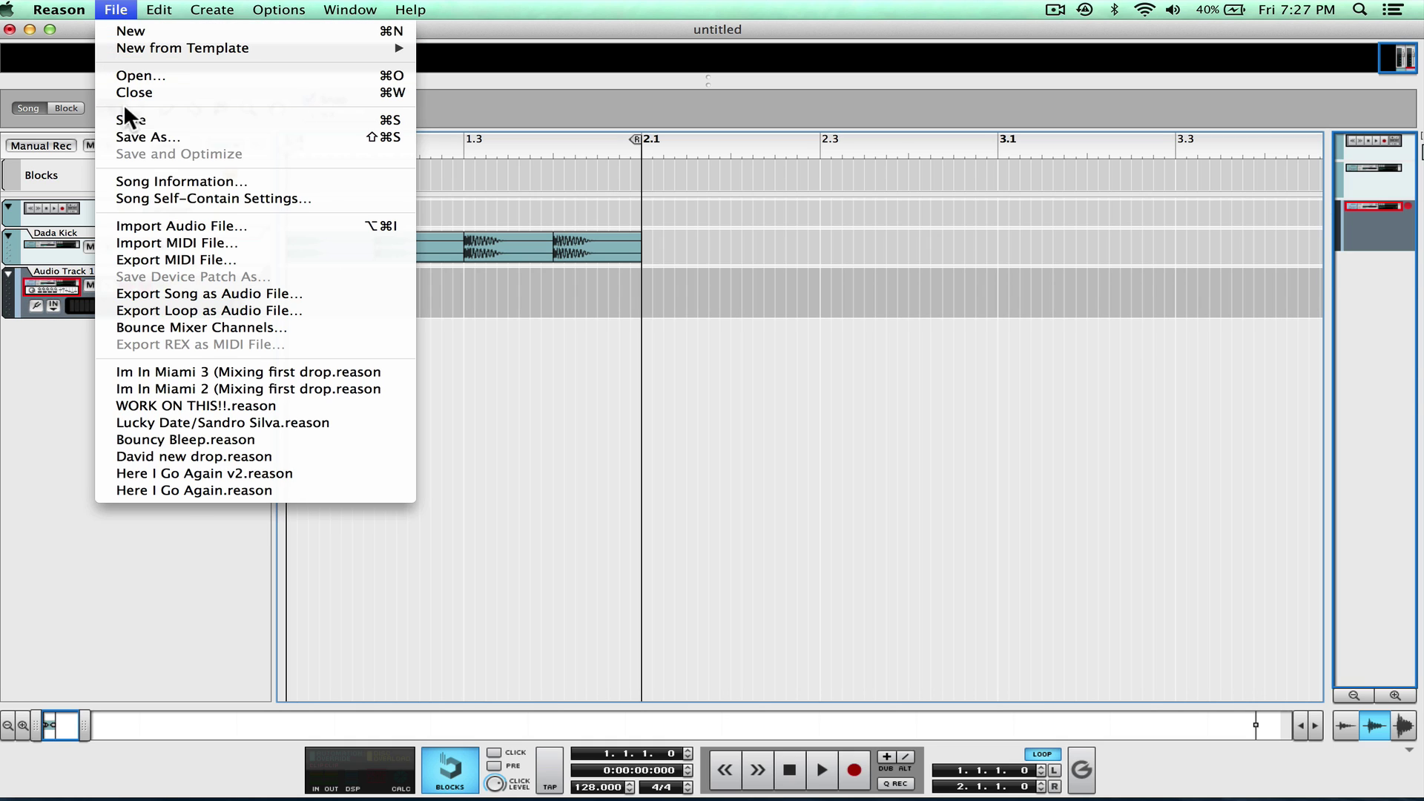
pyautogui.click(150, 222)
pyautogui.scroll(-15, 452, 385)
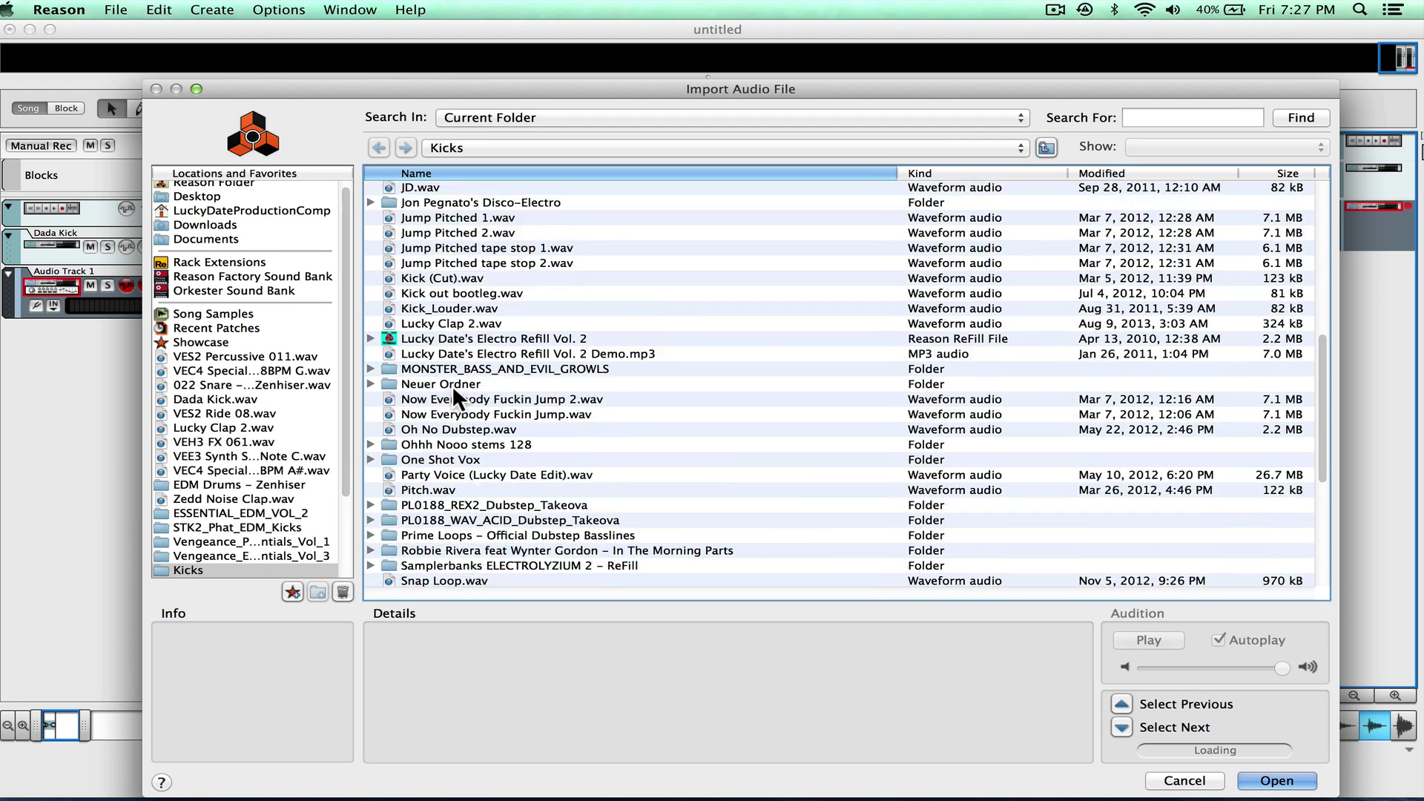
pyautogui.doubleClick(470, 471)
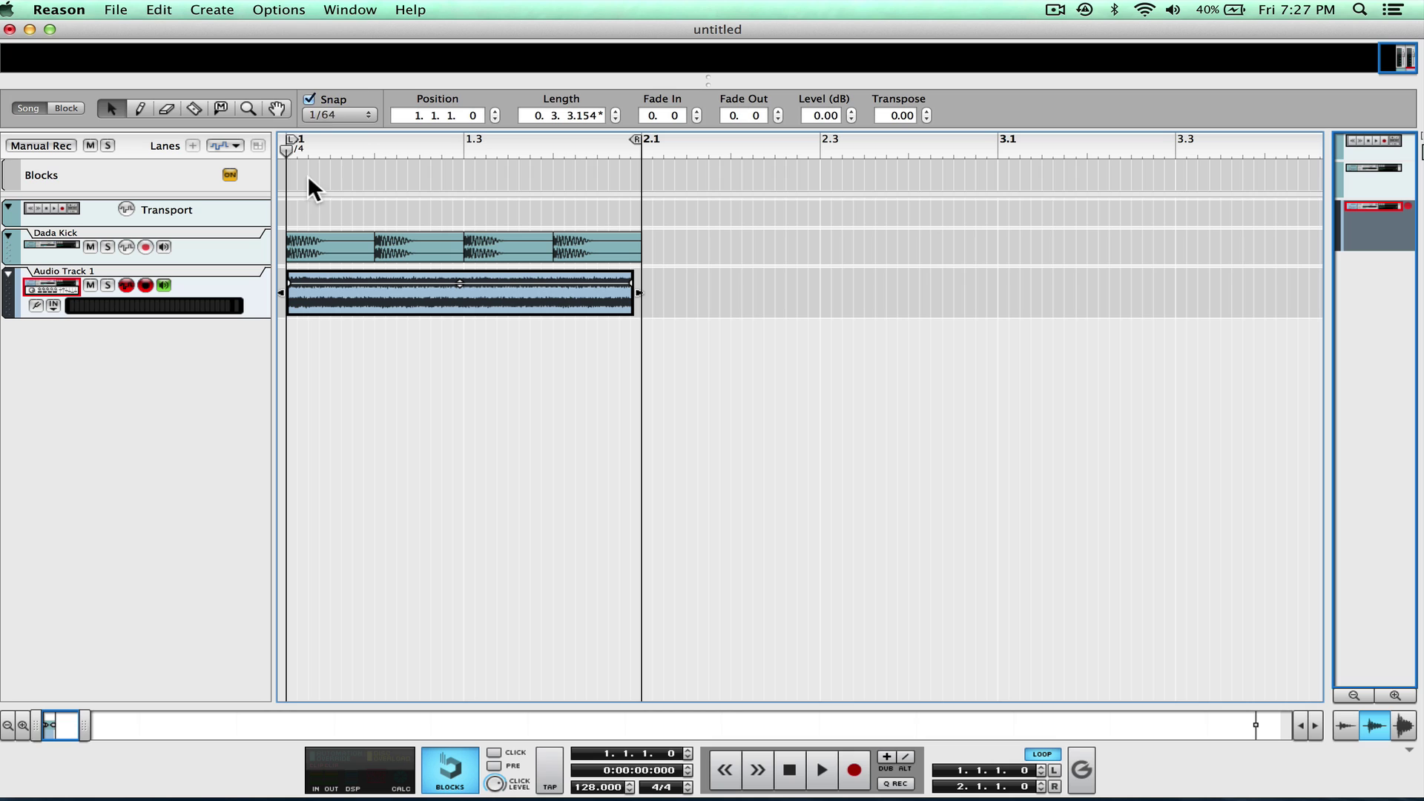
# With Snap at 1/4, trim the clip to one beat ending at 1.2 and duplicate it
pyautogui.click(337, 114)
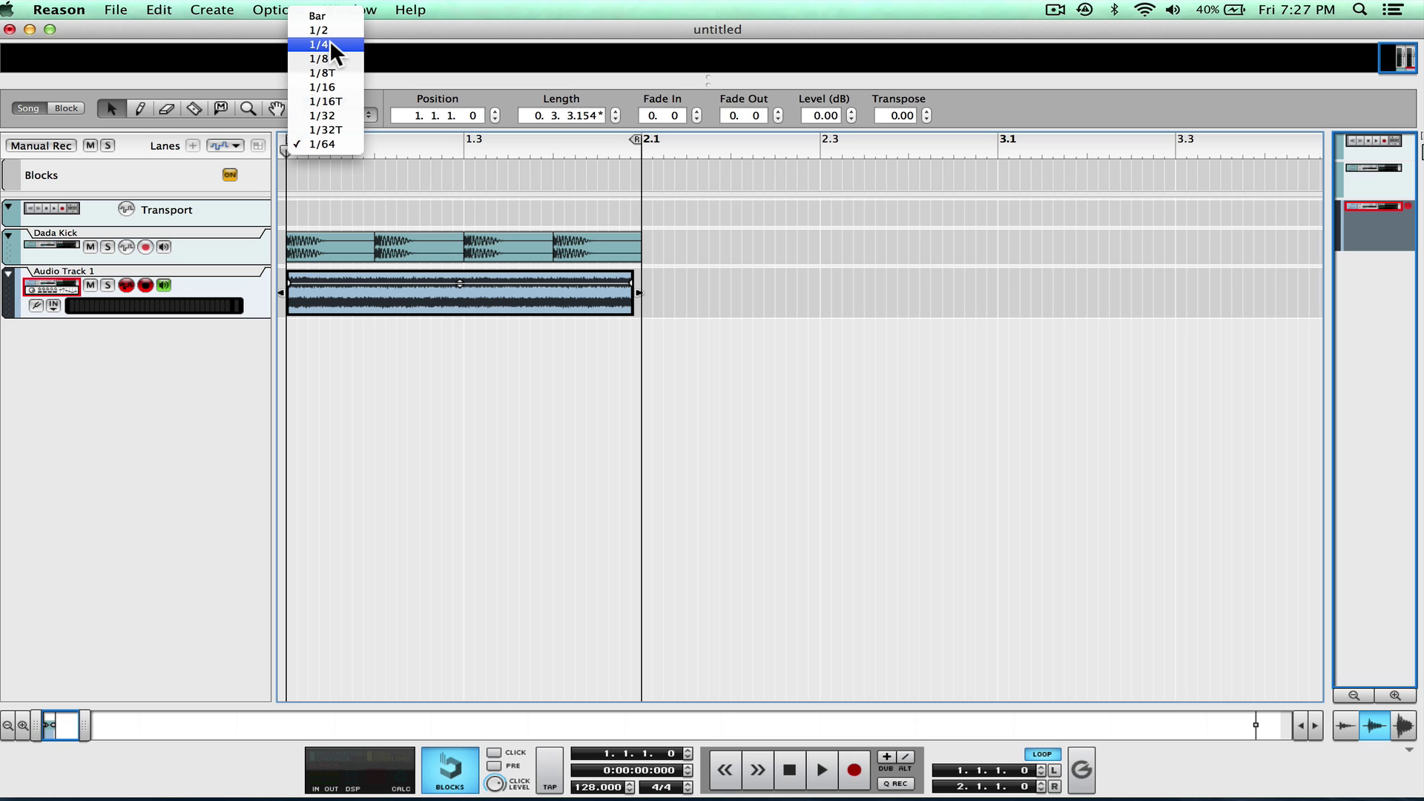
pyautogui.click(329, 45)
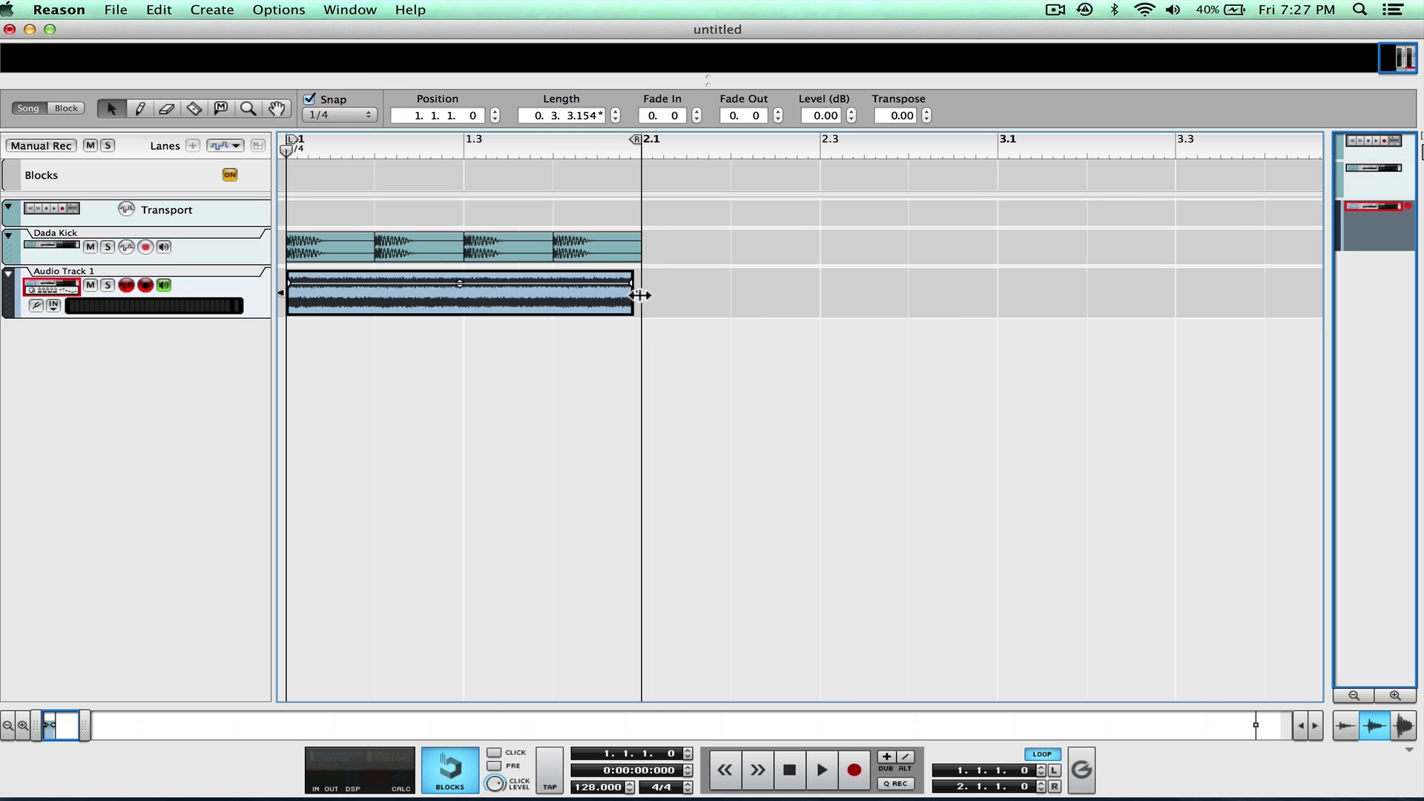
pyautogui.moveTo(640, 296); pyautogui.dragTo(374, 295)
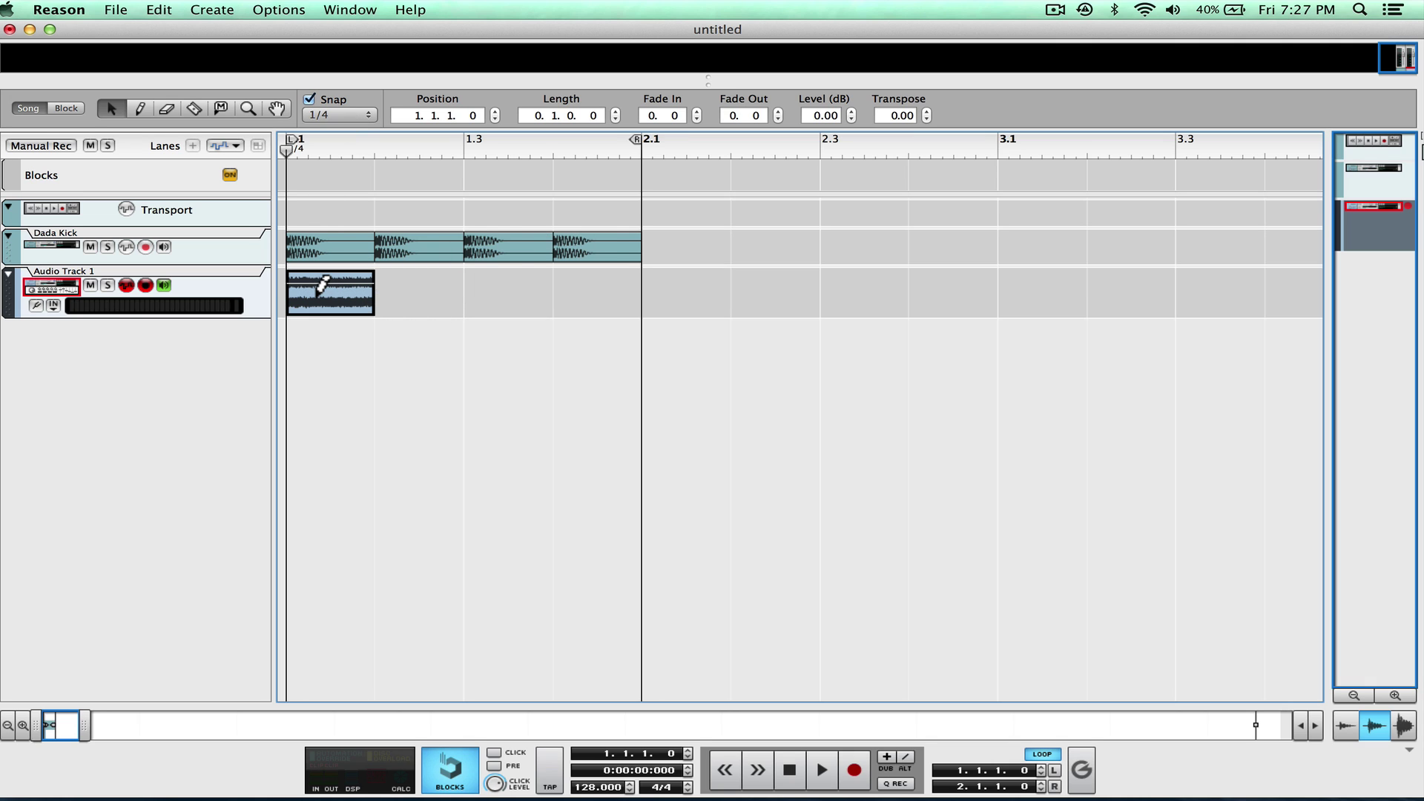
pyautogui.press('super+d')
pyautogui.press('super+d')
pyautogui.press('super+d')
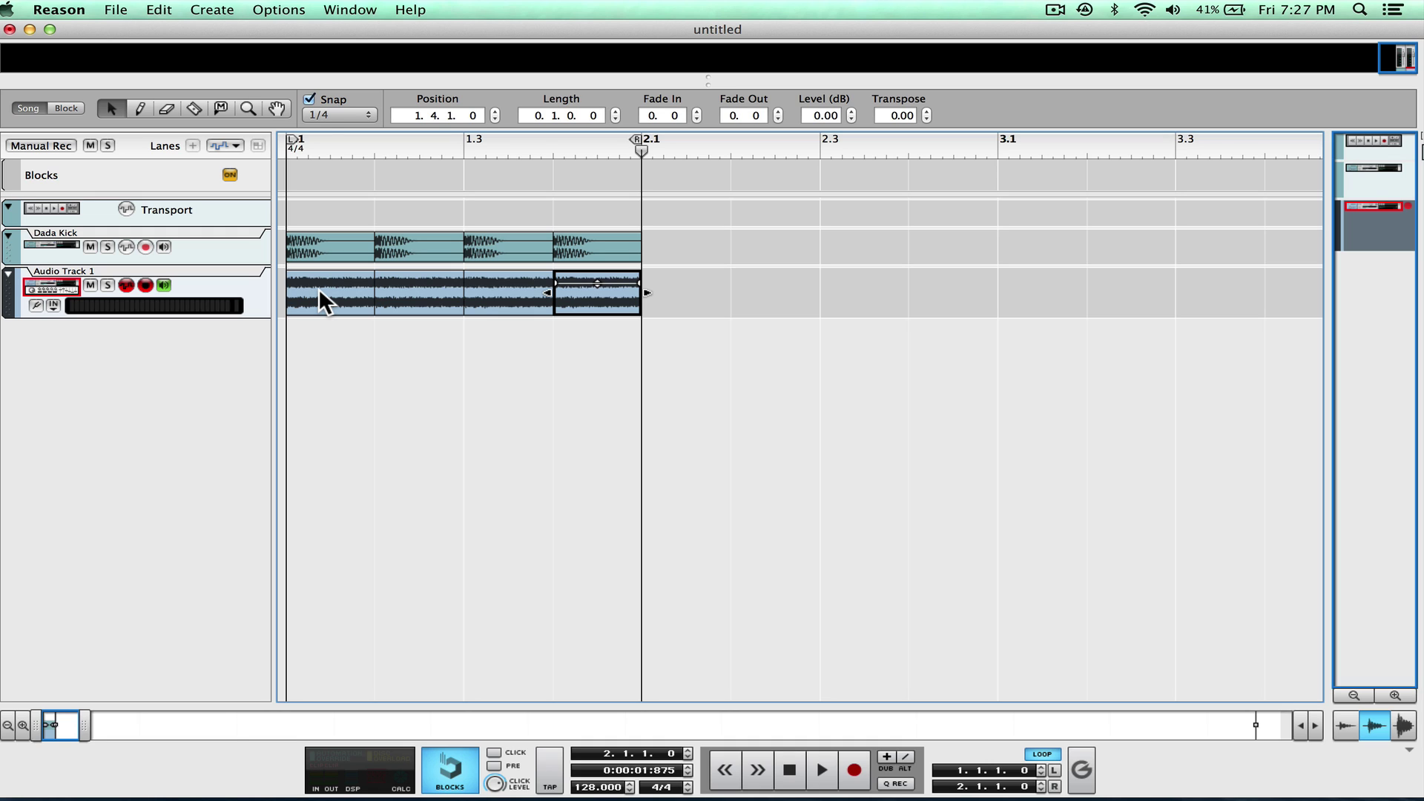
# Play both tracks from the start, then deselect the clips and zoom in horizontally
pyautogui.moveTo(334, 143); pyautogui.dragTo(152, 140)
pyautogui.press('space')
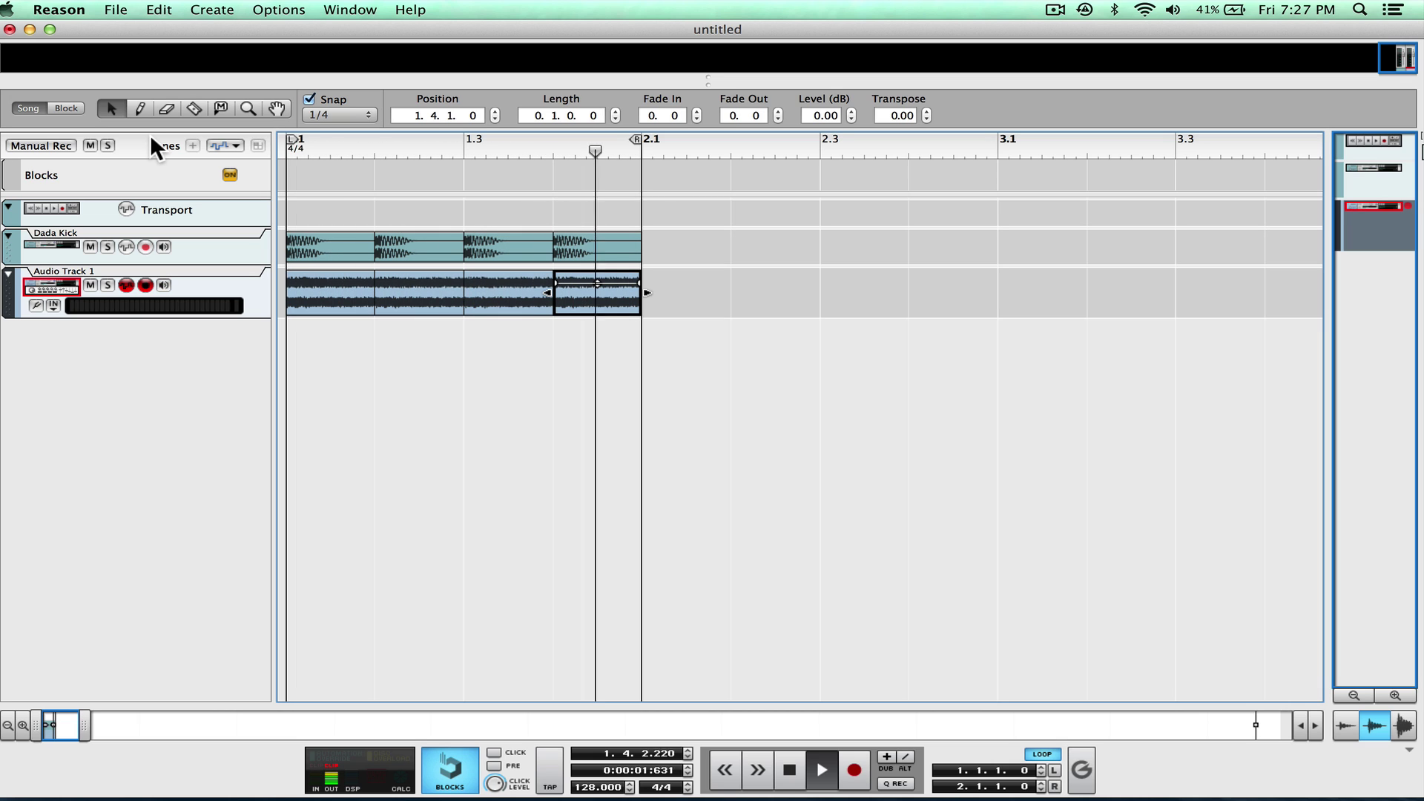
pyautogui.press('space')
pyautogui.click(503, 381)
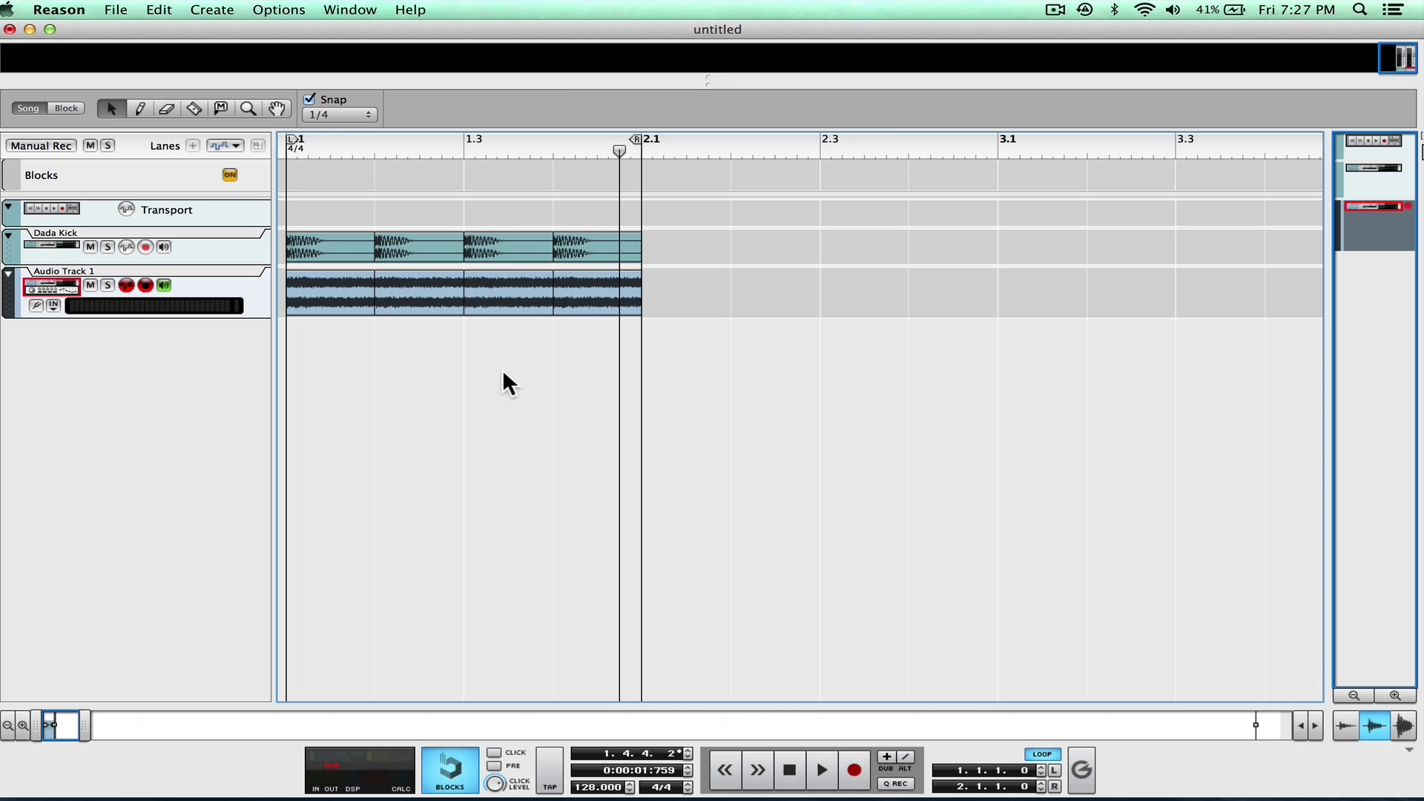
pyautogui.click(23, 724)
# Switch Snap to 1/64 and select the first clip on Audio Track 1
pyautogui.moveTo(46, 730); pyautogui.dragTo(38, 731)
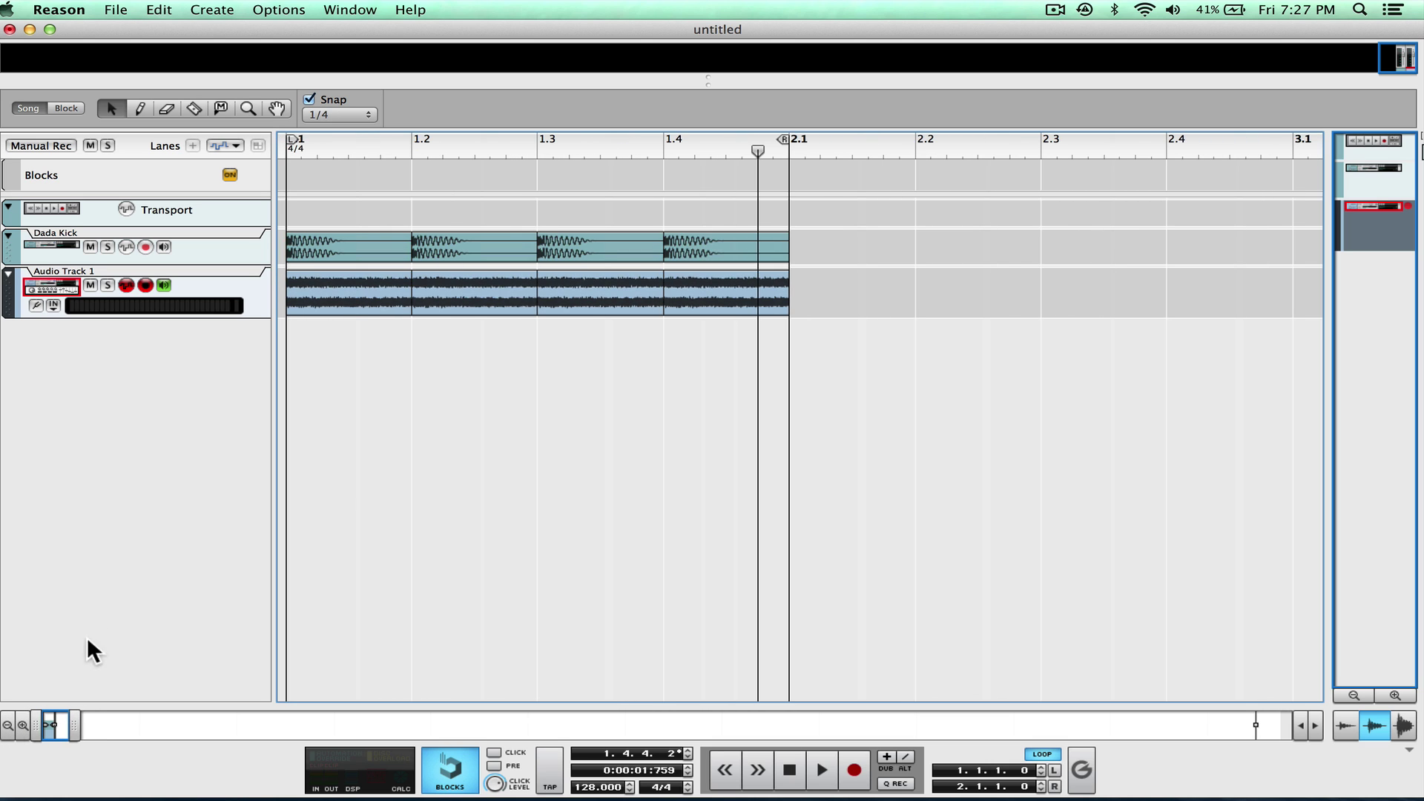
pyautogui.click(363, 304)
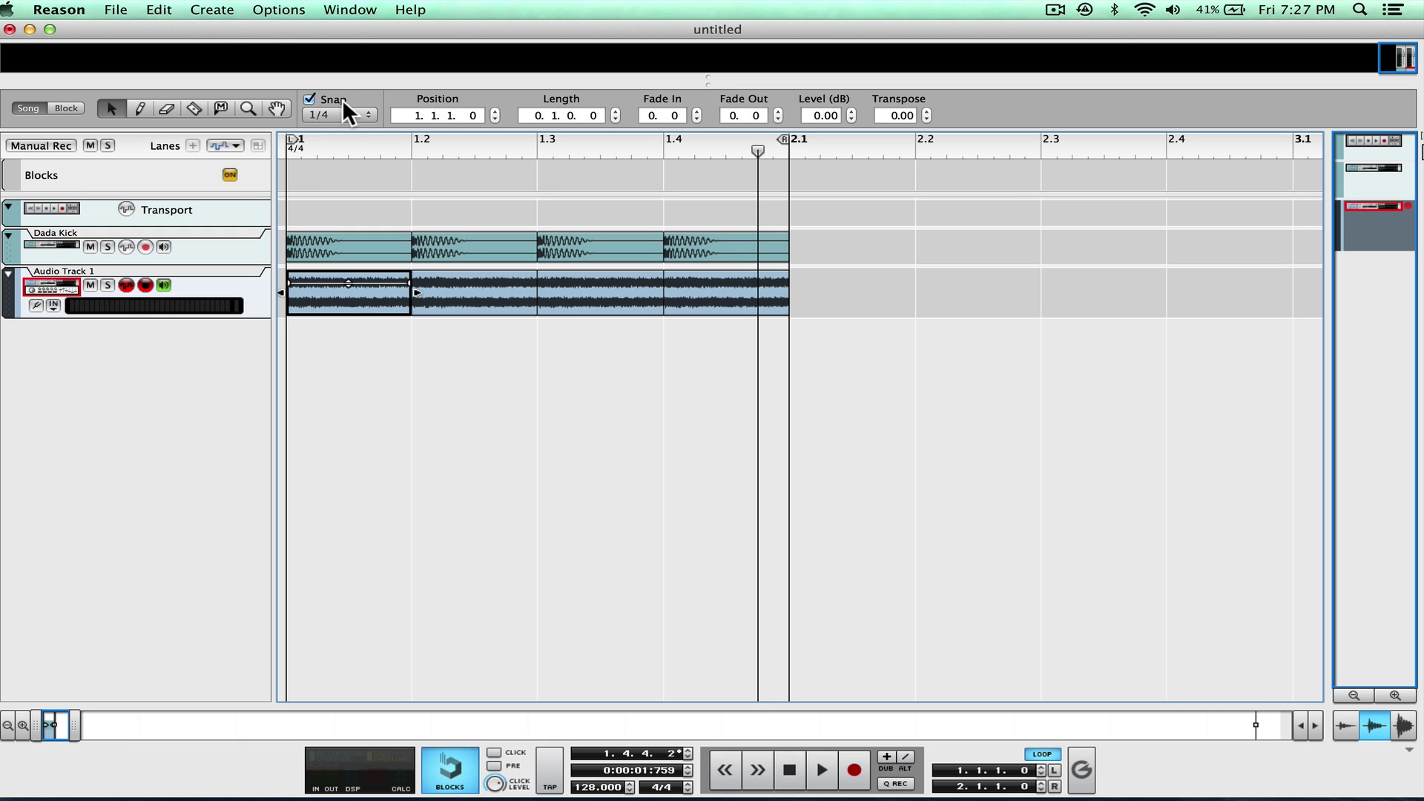
pyautogui.click(328, 113)
pyautogui.click(341, 212)
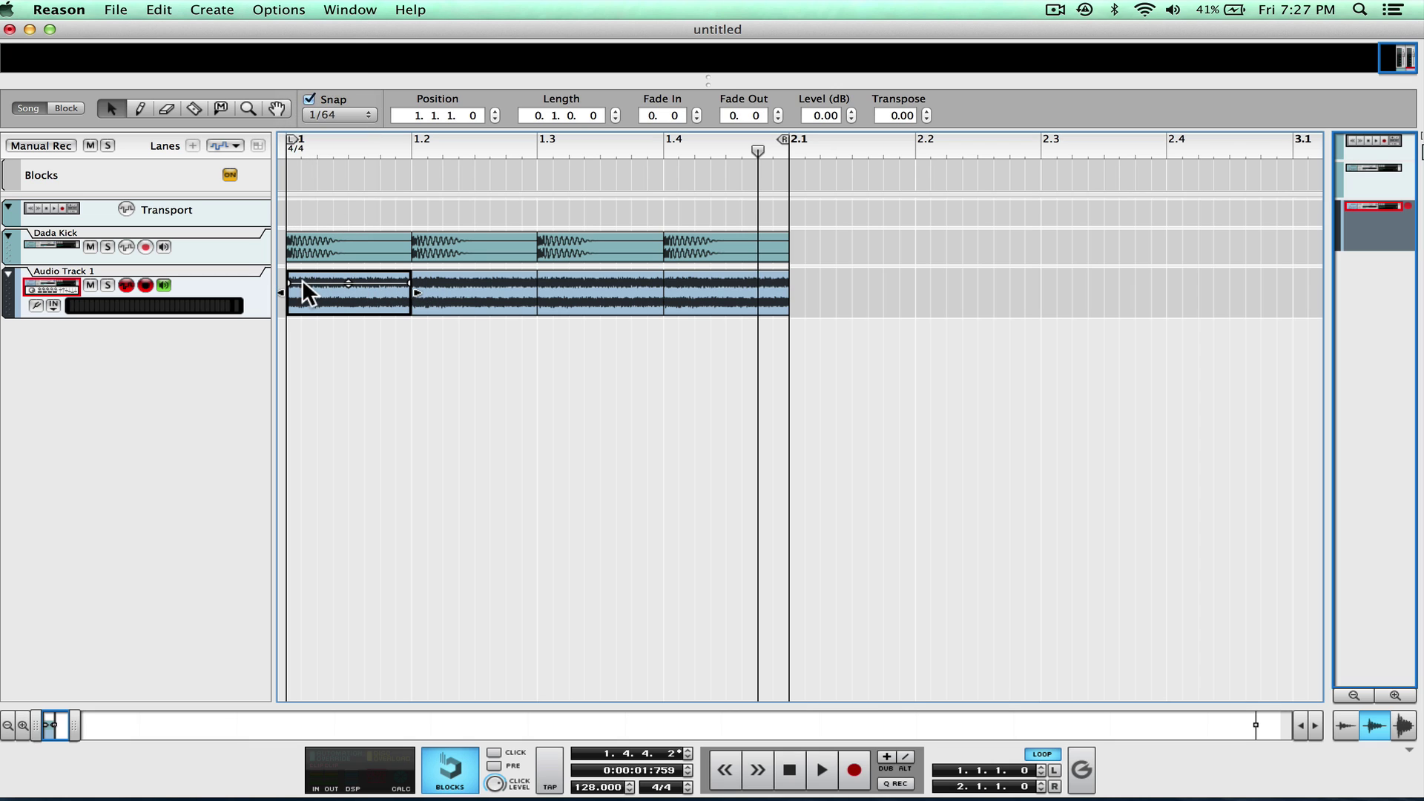
pyautogui.click(504, 343)
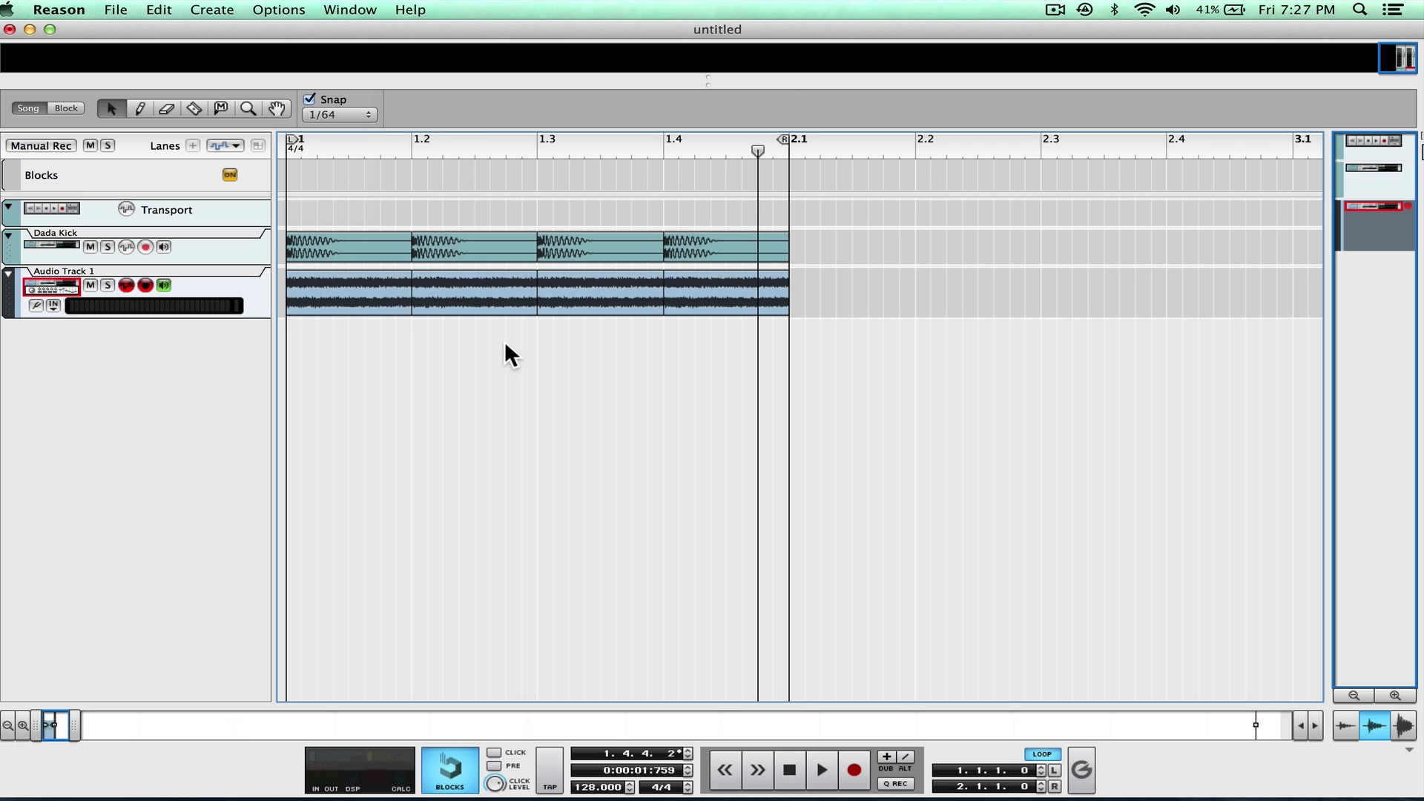
pyautogui.click(392, 293)
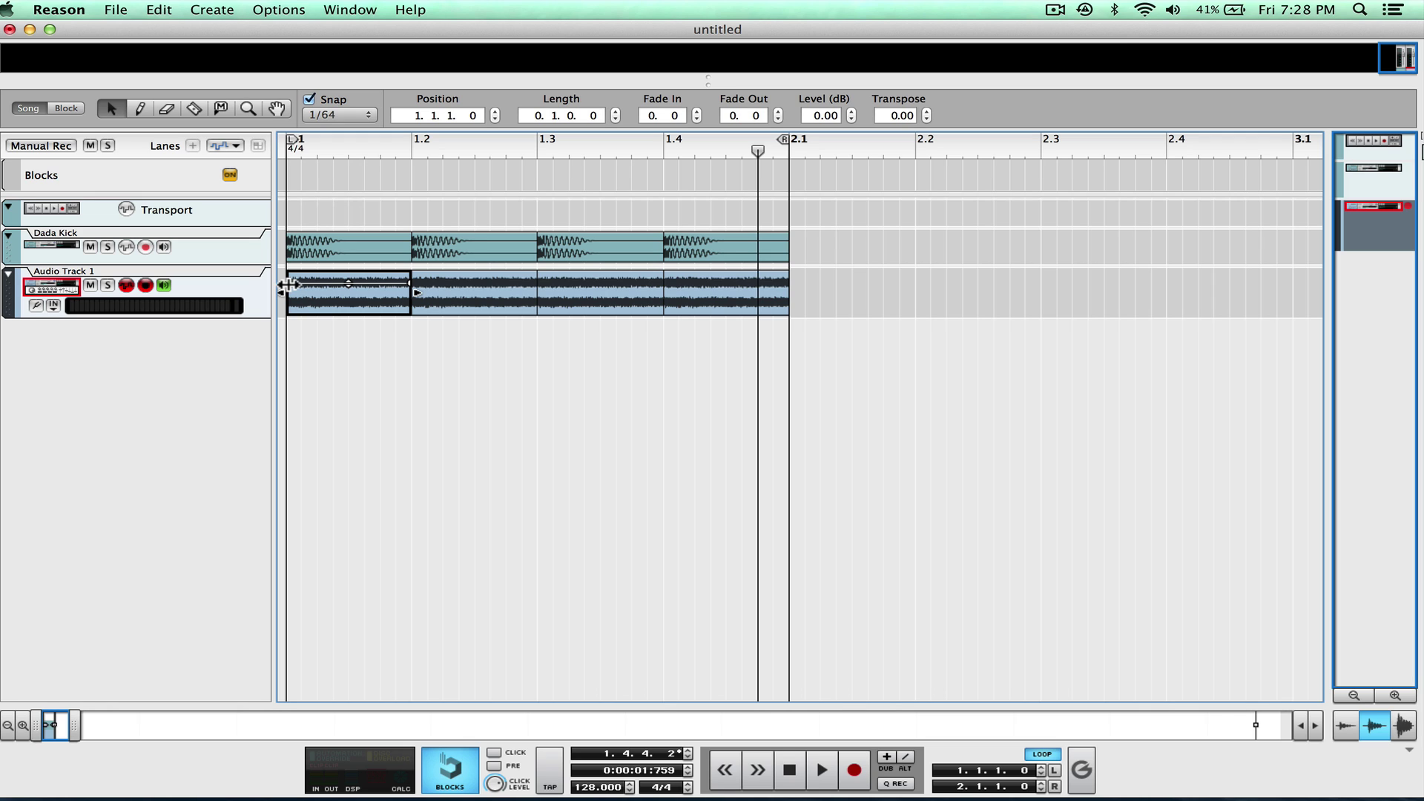
# Add a fade-in to the first audio clip and delete the three later clips
pyautogui.moveTo(288, 284); pyautogui.dragTo(325, 281)
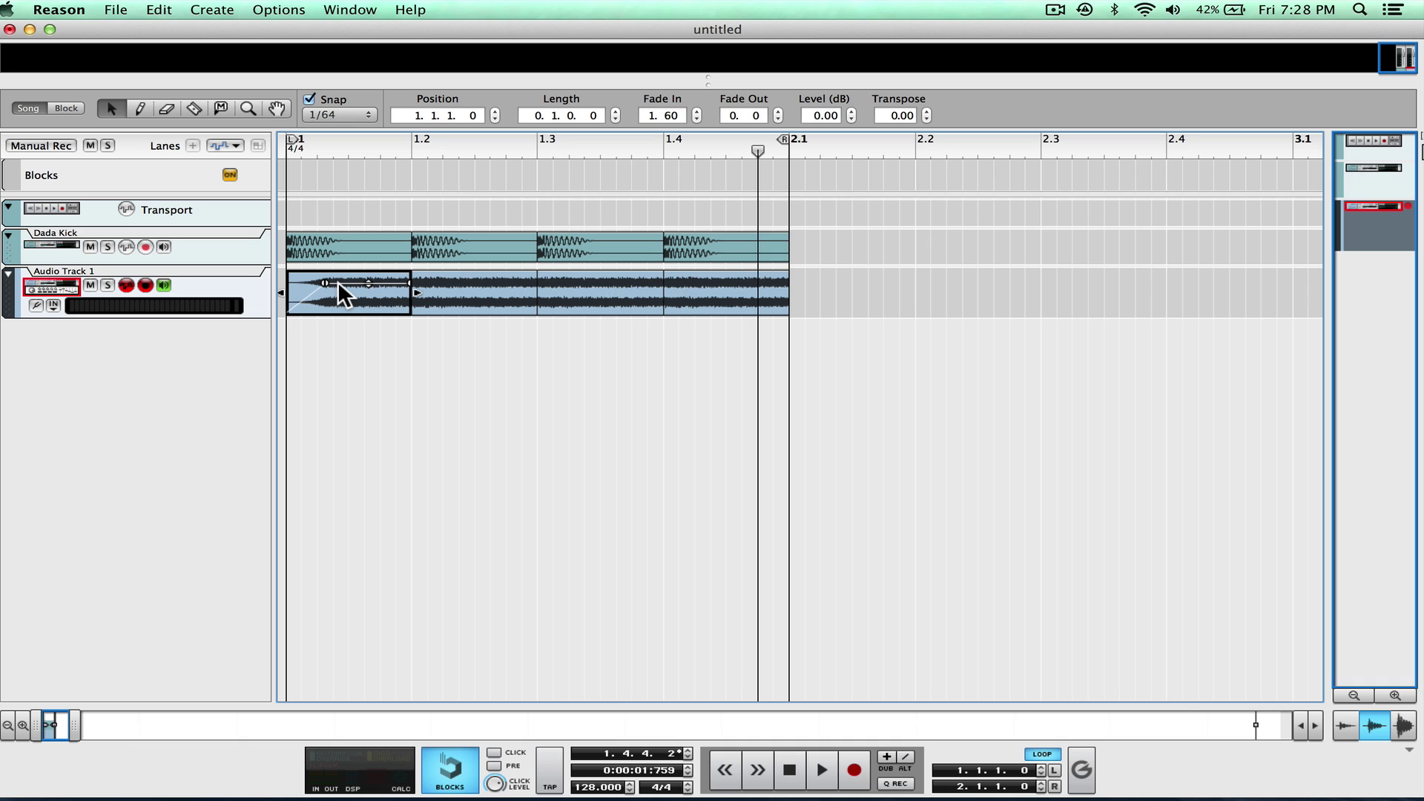
pyautogui.click(326, 148)
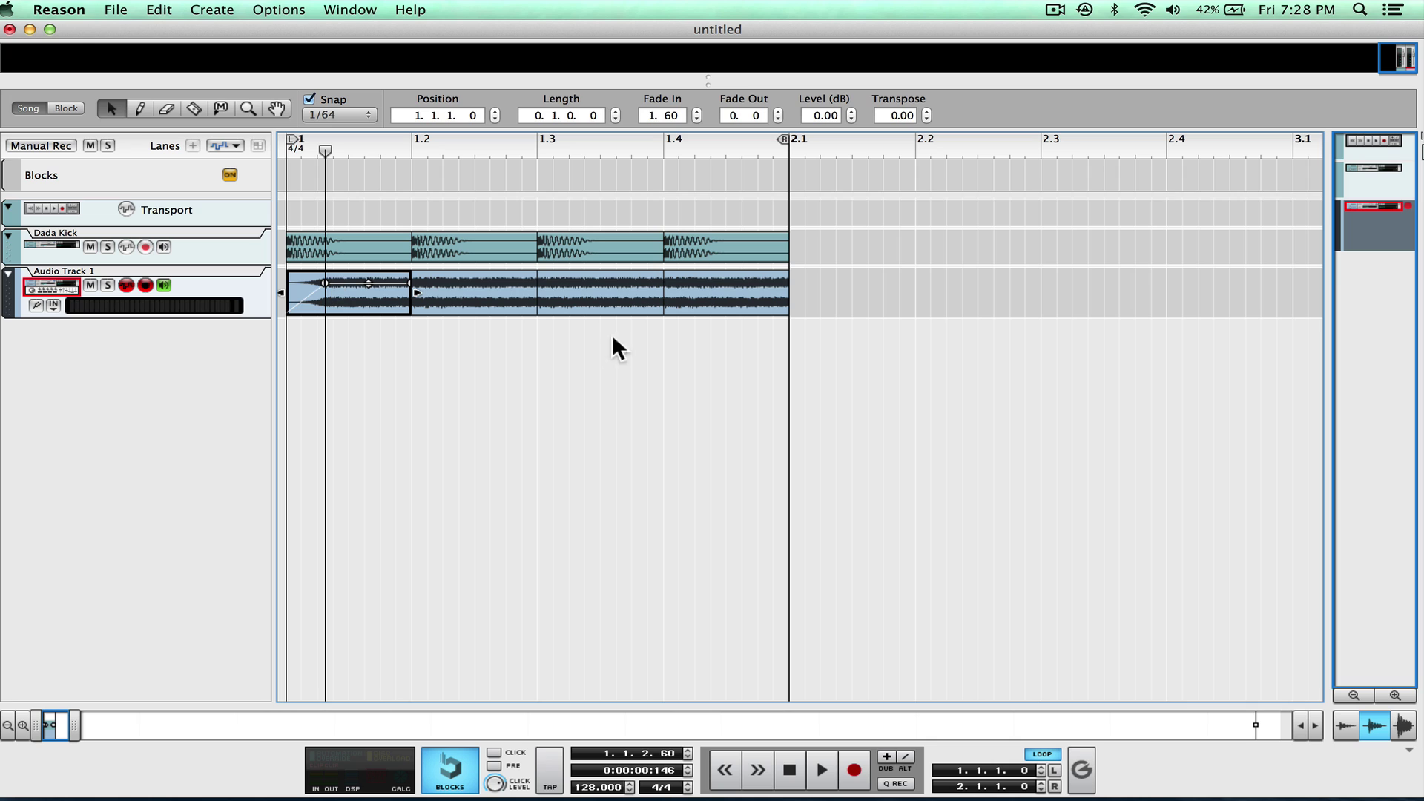
pyautogui.moveTo(837, 310); pyautogui.dragTo(693, 384)
pyautogui.moveTo(404, 330); pyautogui.dragTo(342, 203)
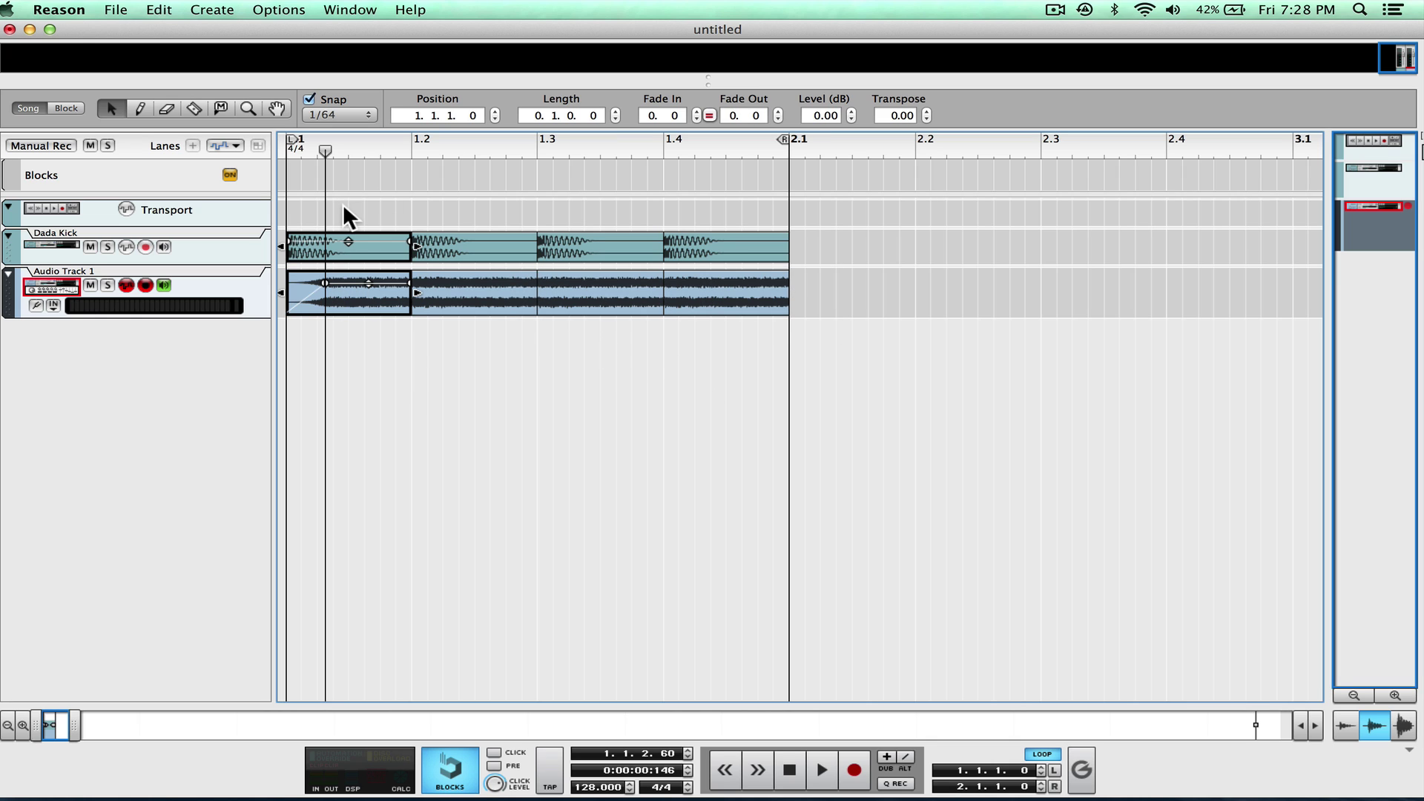
pyautogui.moveTo(883, 316); pyautogui.dragTo(368, 302)
pyautogui.press('Delete')
# Duplicate the faded clip into beats two to four, then play to audition it
pyautogui.press('super+d')
pyautogui.press('super+d')
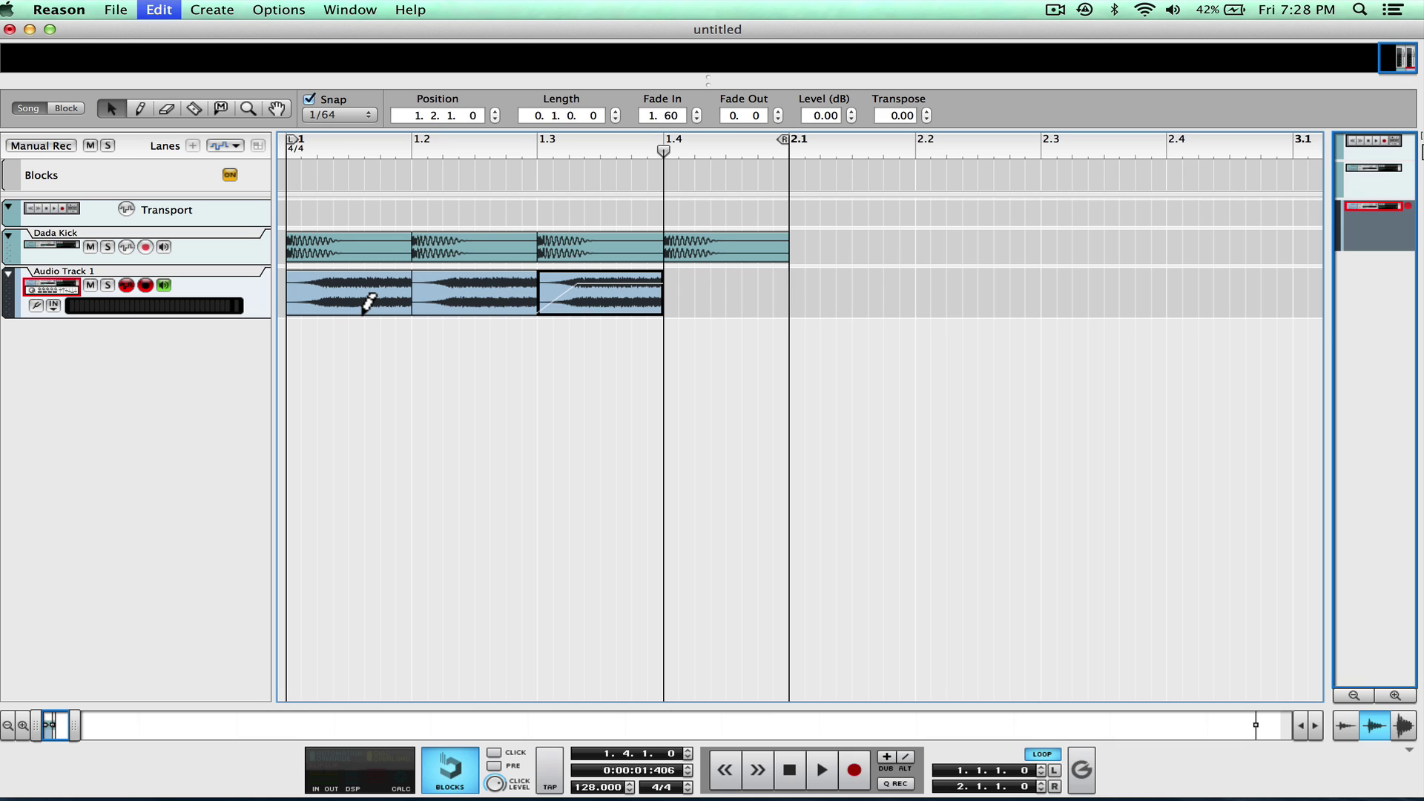
pyautogui.press('super+d')
pyautogui.moveTo(380, 145); pyautogui.dragTo(20, 145)
pyautogui.press('space')
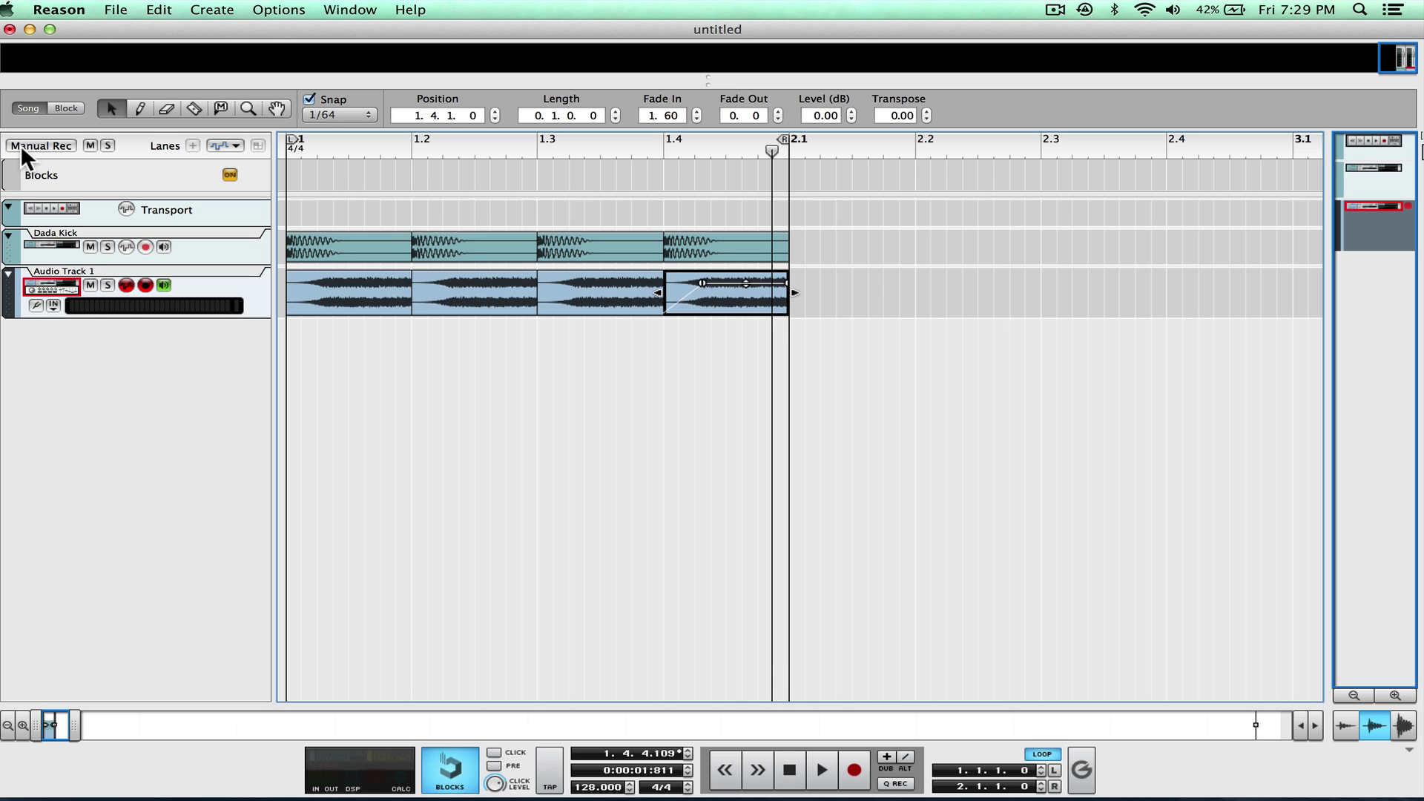
# Delete clips 2–4 and duplicate the first clip into the following beats
pyautogui.click(335, 299)
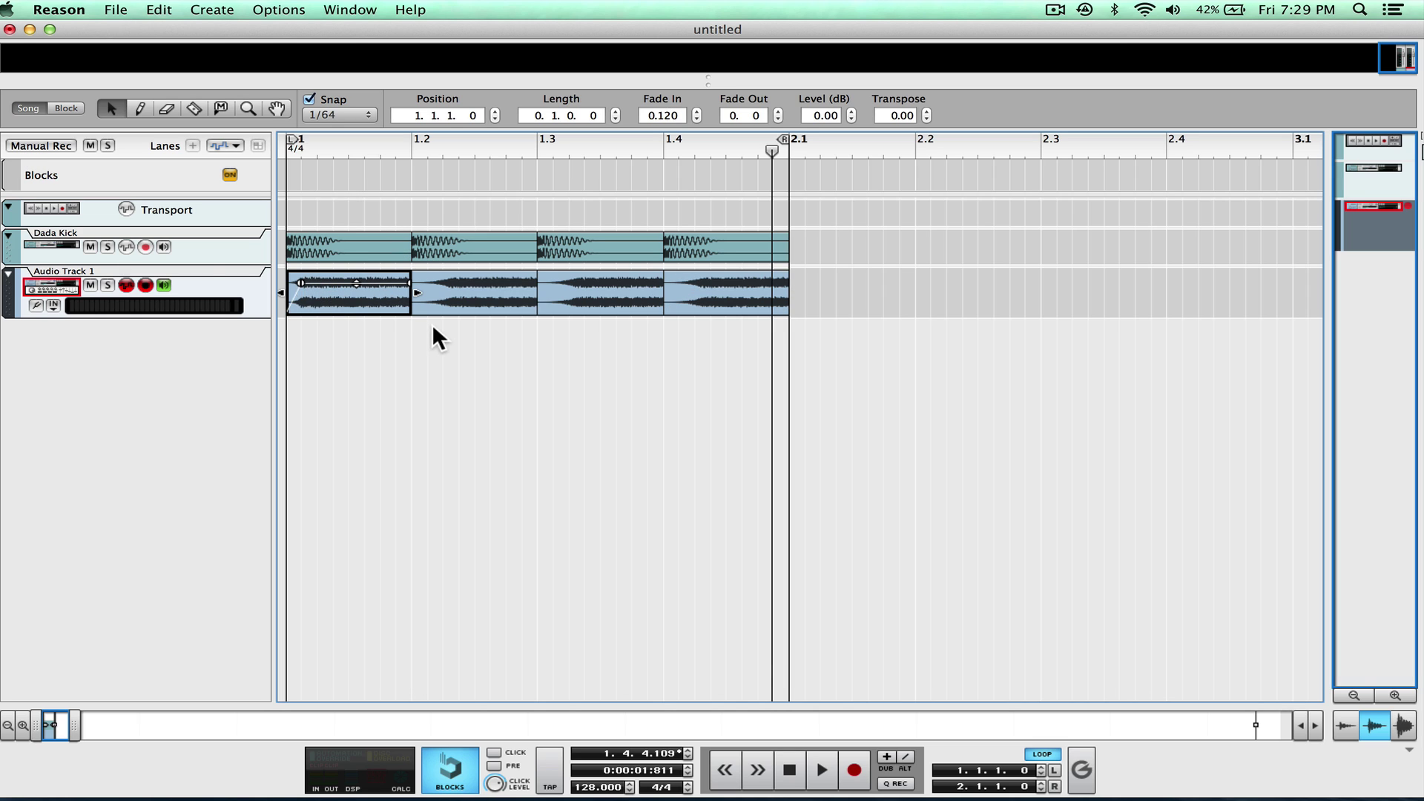
pyautogui.moveTo(432, 339); pyautogui.dragTo(366, 308)
pyautogui.press('Delete')
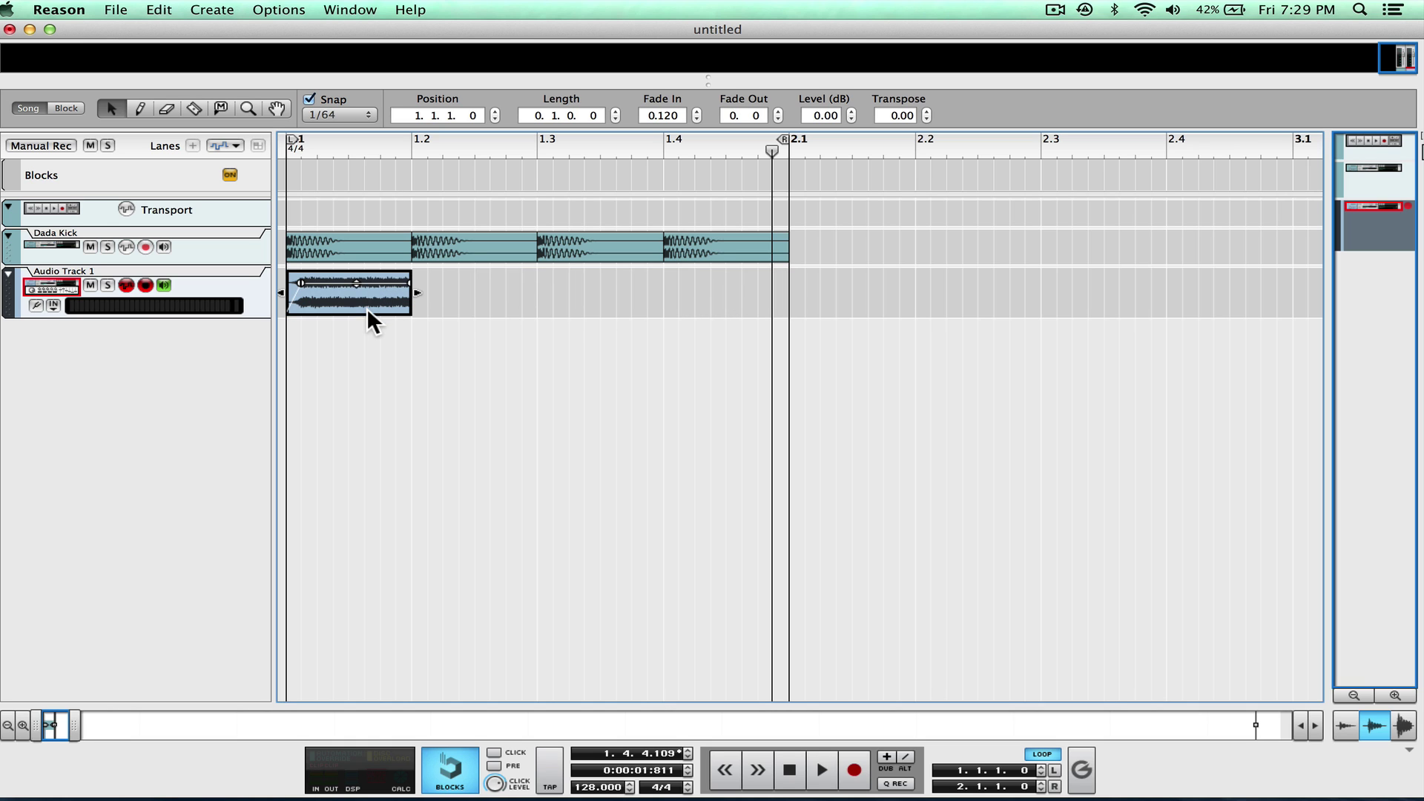
pyautogui.press('super+d')
pyautogui.press('super+d')
pyautogui.press('super+d')
pyautogui.press('space')
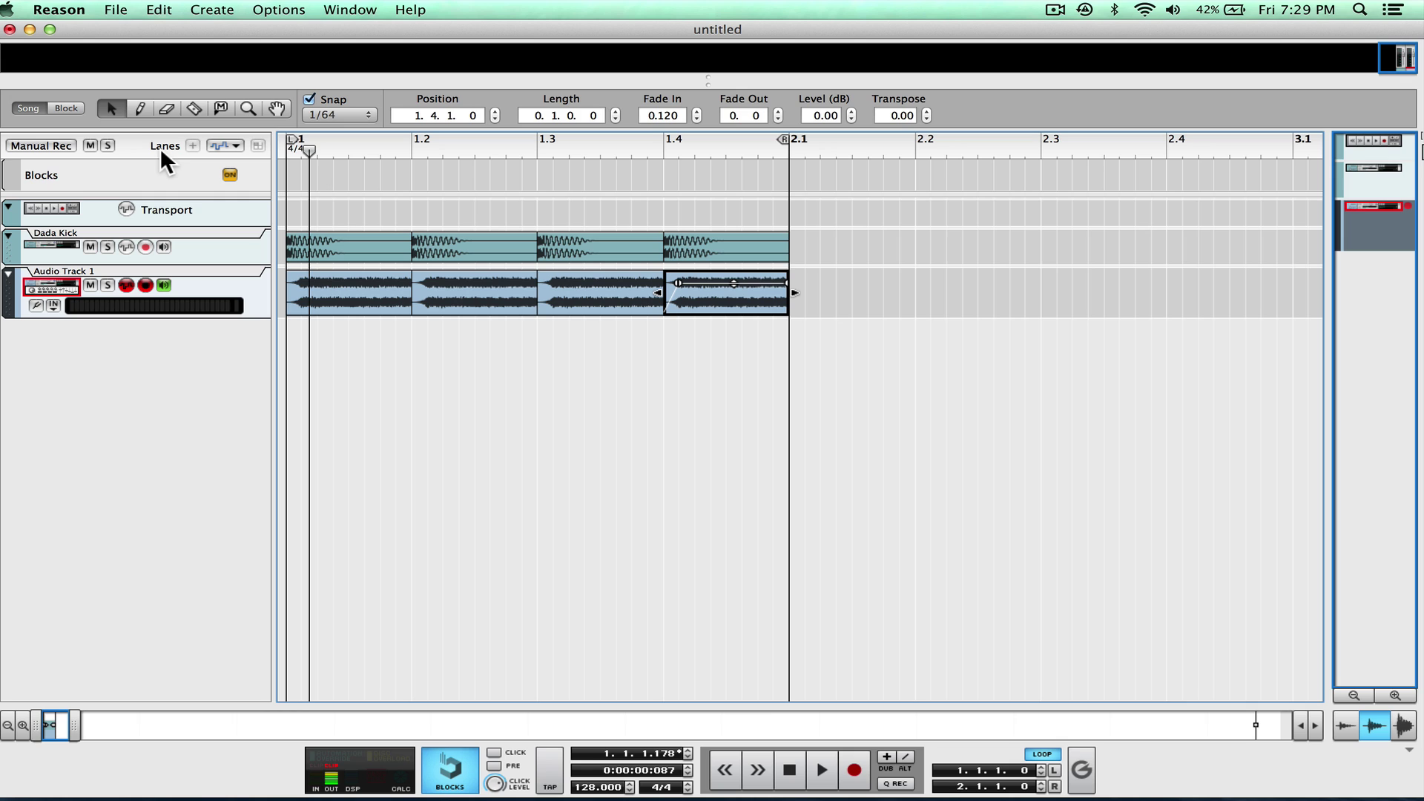
# Lengthen the first clip's fade-in to 2.60, replace clips 2–4 with copies, and play
pyautogui.click(309, 279)
pyautogui.moveTo(301, 282); pyautogui.dragTo(341, 287)
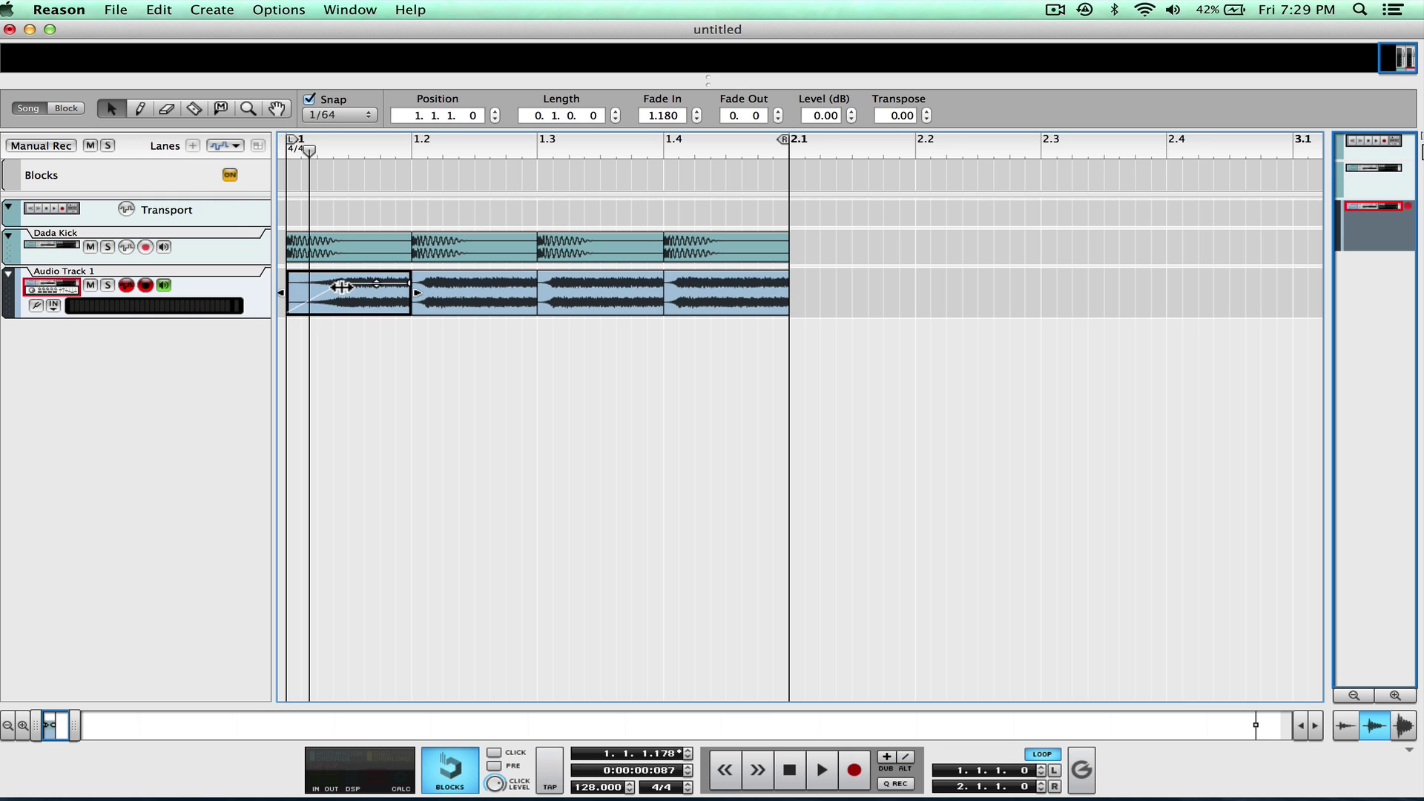
pyautogui.moveTo(455, 361); pyautogui.dragTo(749, 292)
pyautogui.press('Delete')
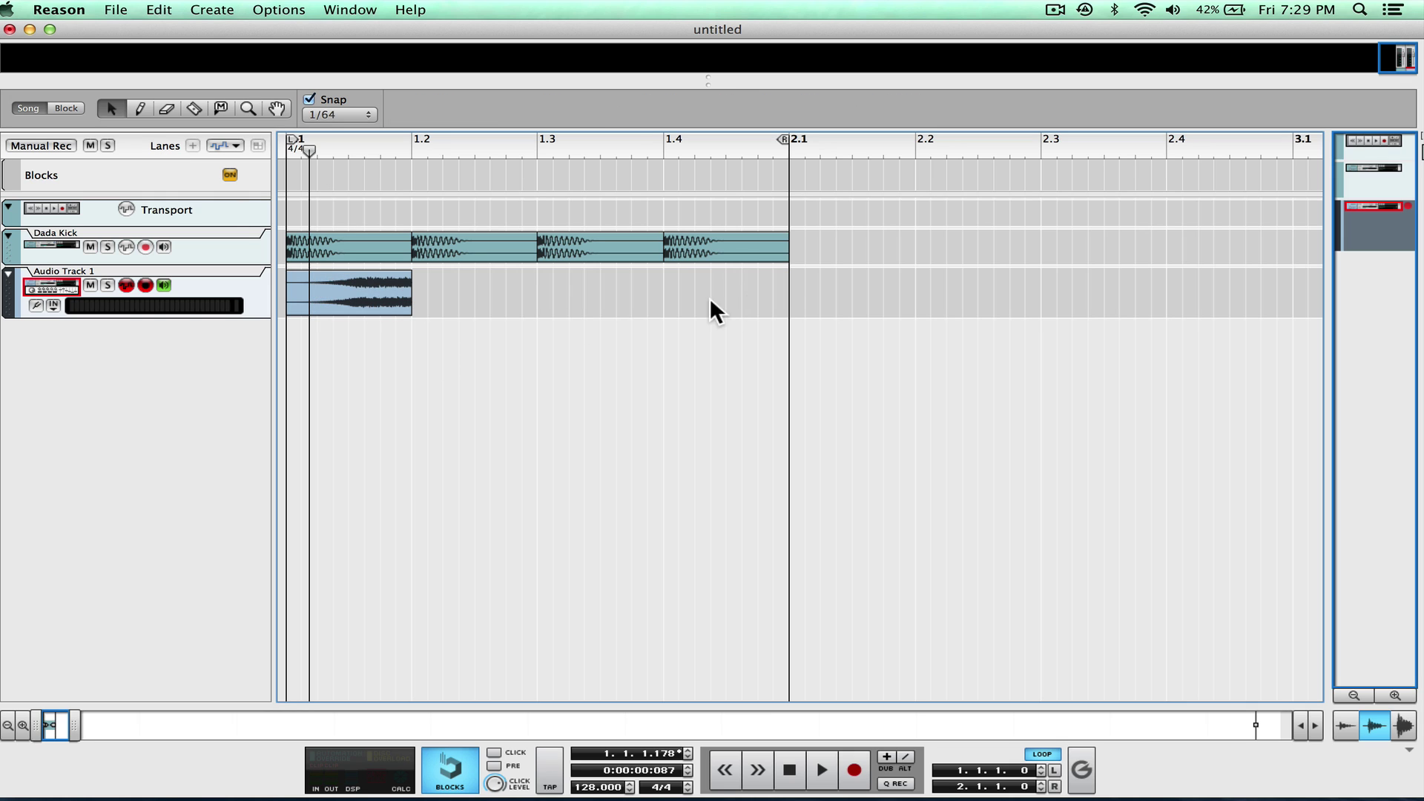
pyautogui.click(373, 301)
pyautogui.press('super+d')
pyautogui.press('super+d')
pyautogui.press('super+d')
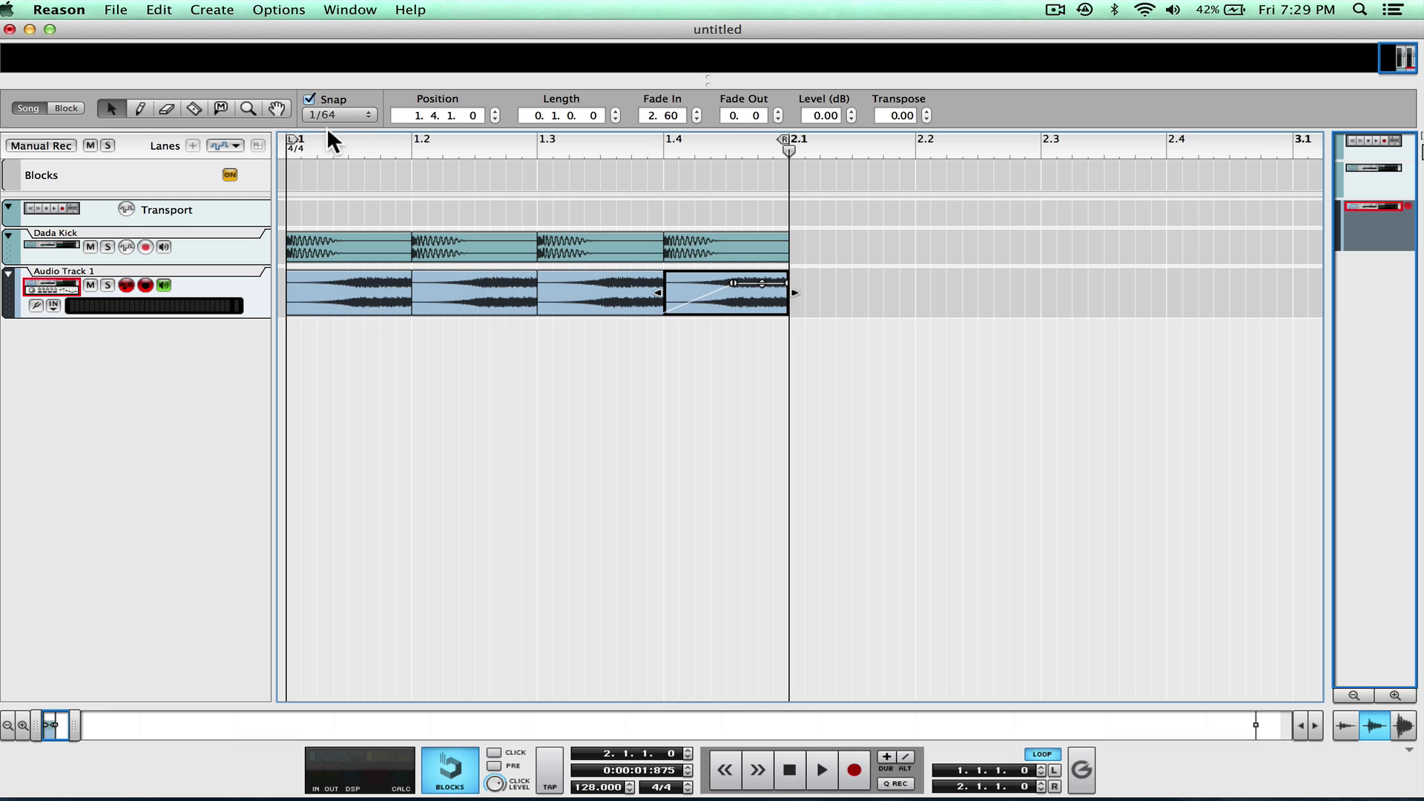
pyautogui.press('space')
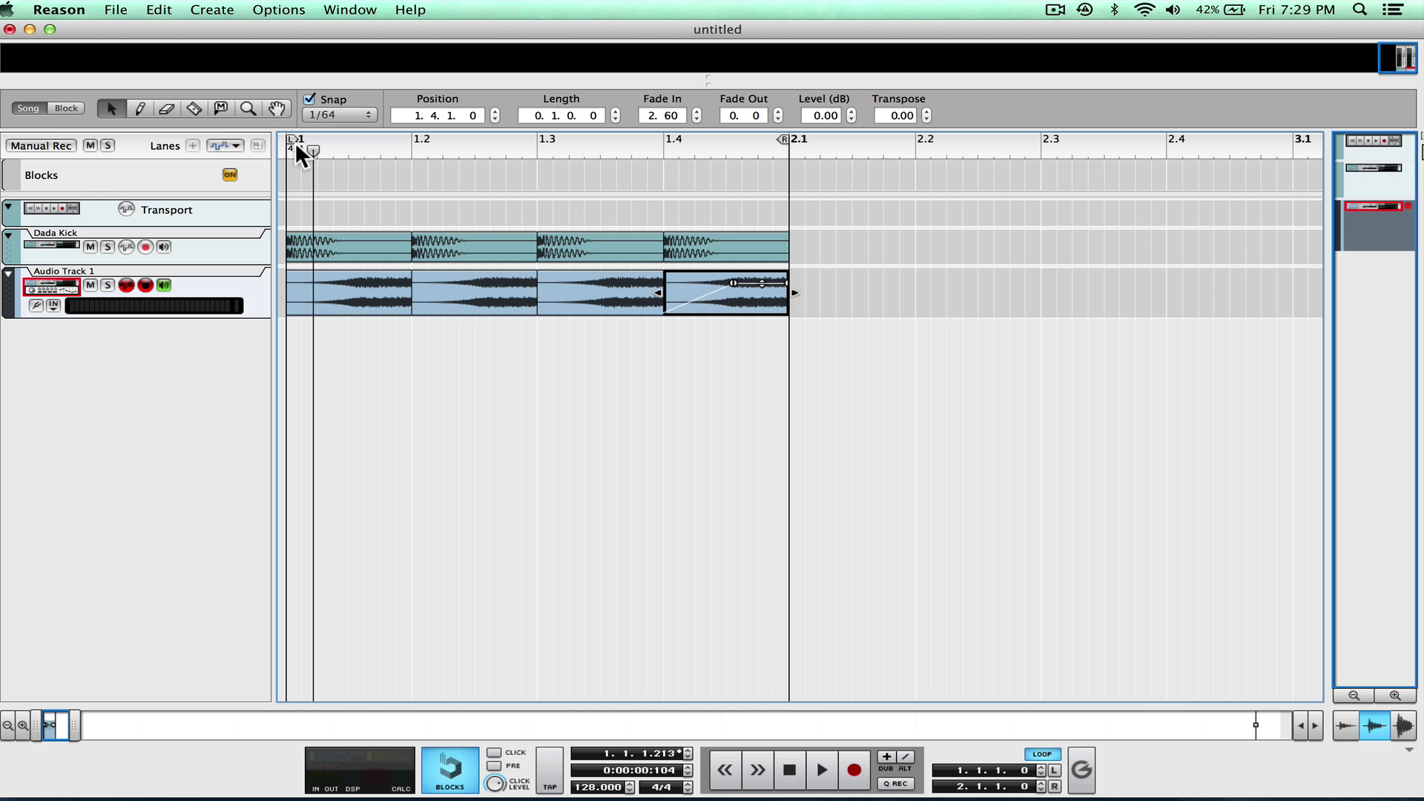
# Stop playback so the song position returns to bar 1
pyautogui.press('space')
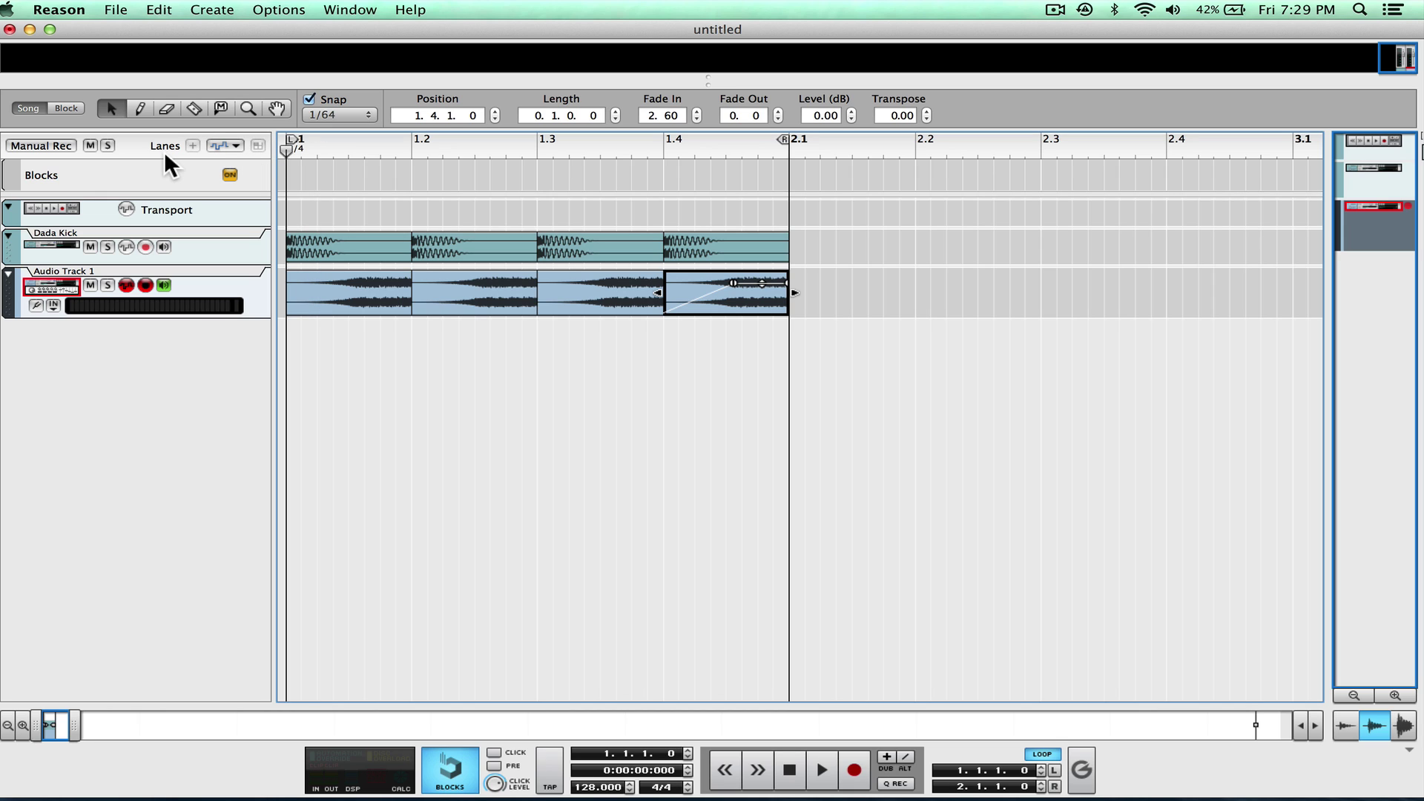